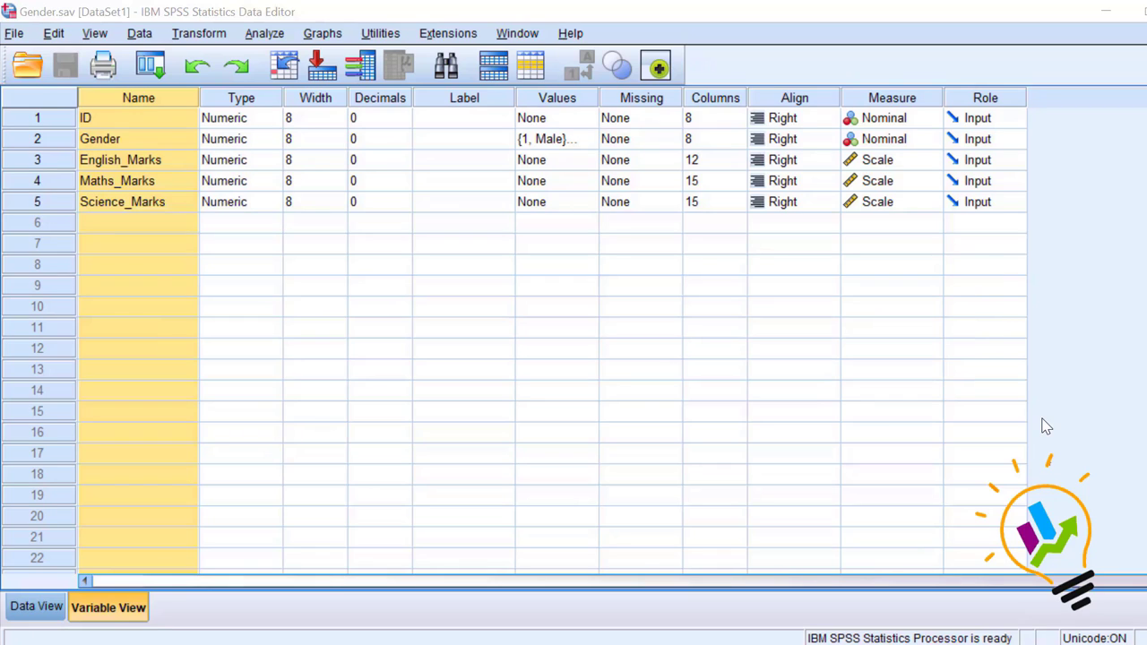
Review the variable definitions of Gender, English_Marks, Maths_Marks and Science_Marks in the dataset
{"action": "left_click", "coordinate": [69, 143]}
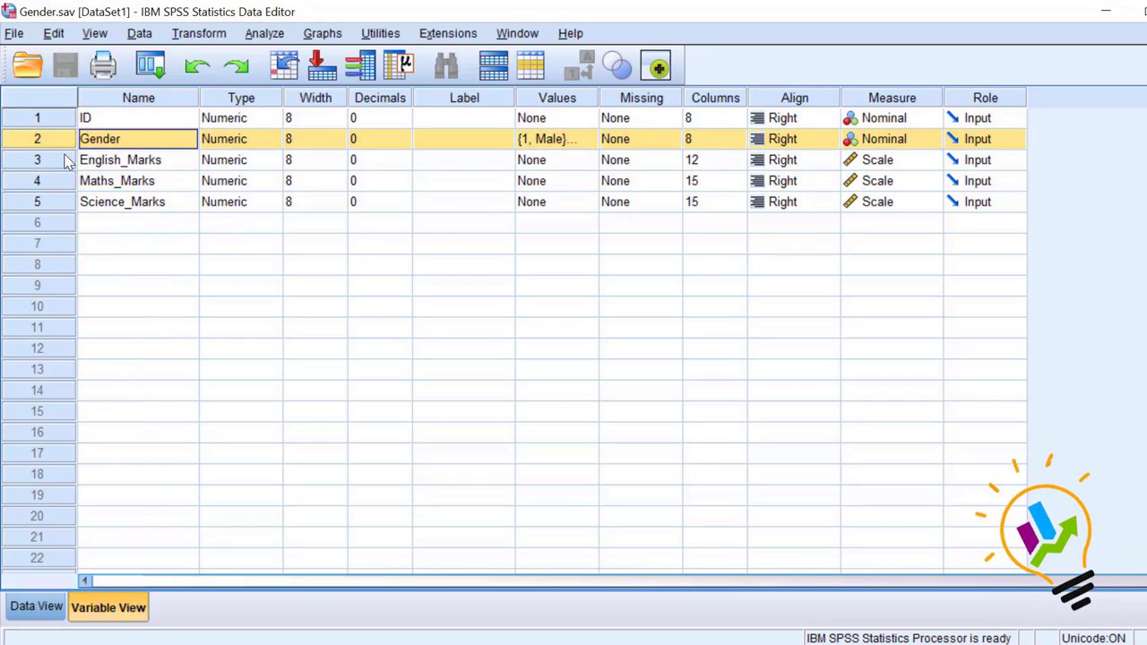
{"action": "left_click", "coordinate": [63, 163]}
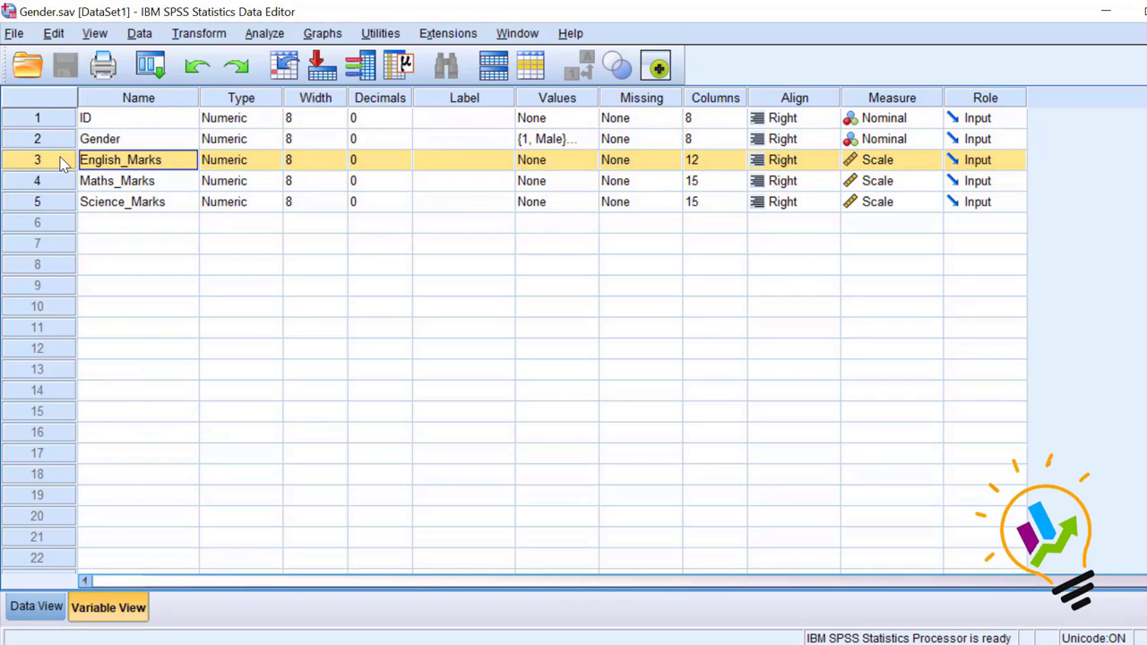
{"action": "left_click", "coordinate": [57, 179]}
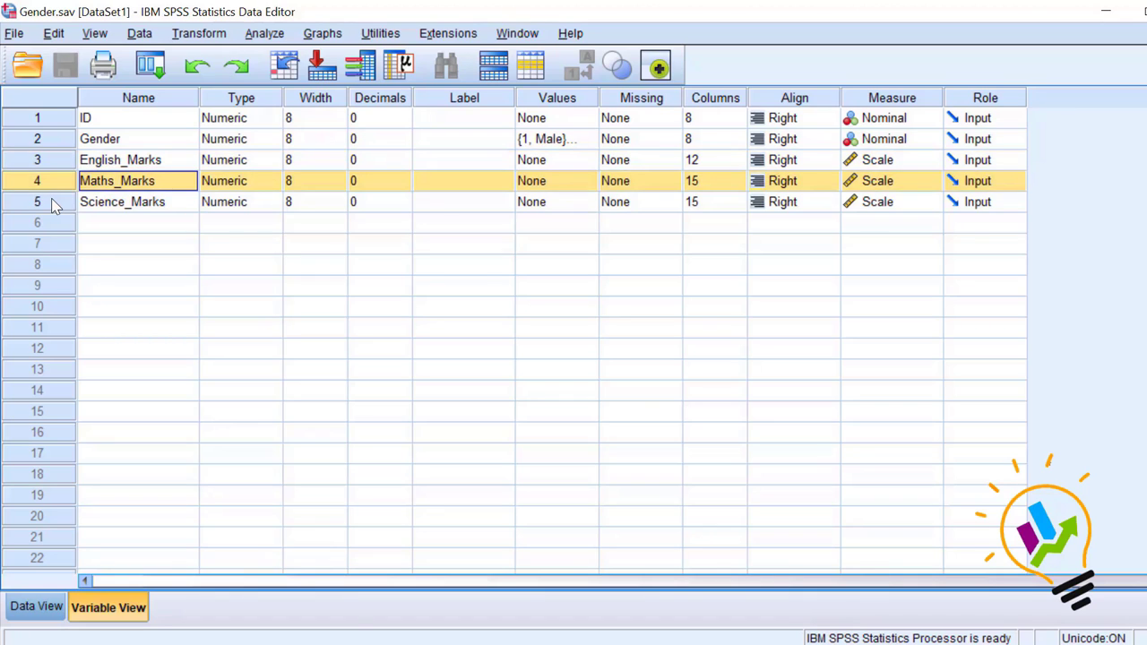
{"action": "left_click", "coordinate": [52, 205]}
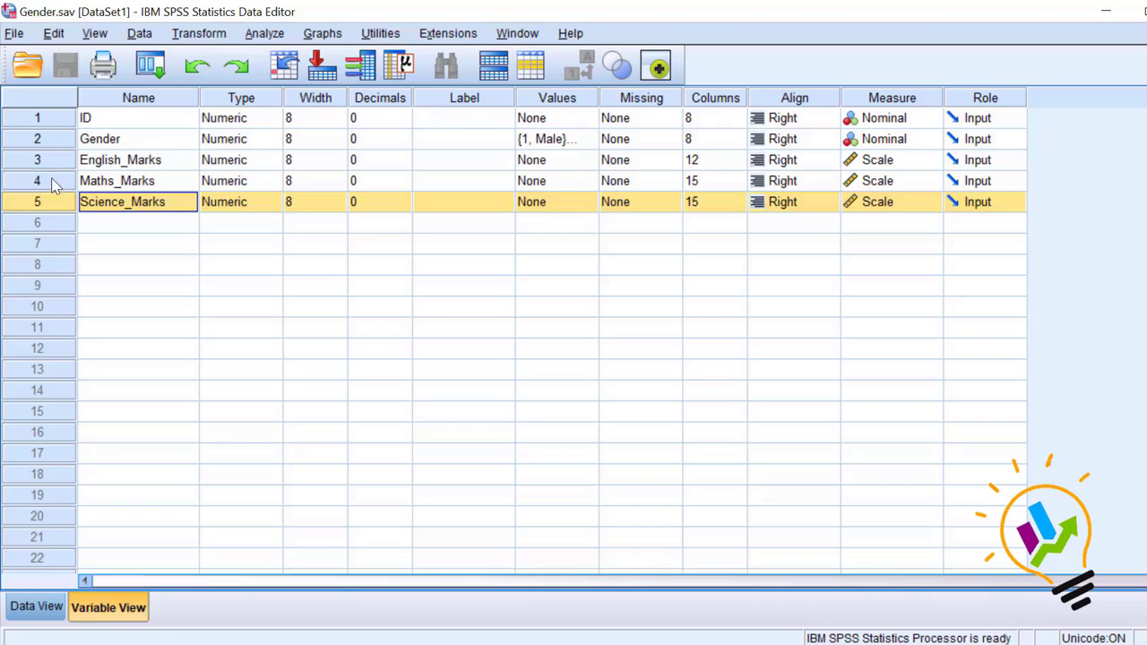
{"action": "left_click", "coordinate": [56, 163]}
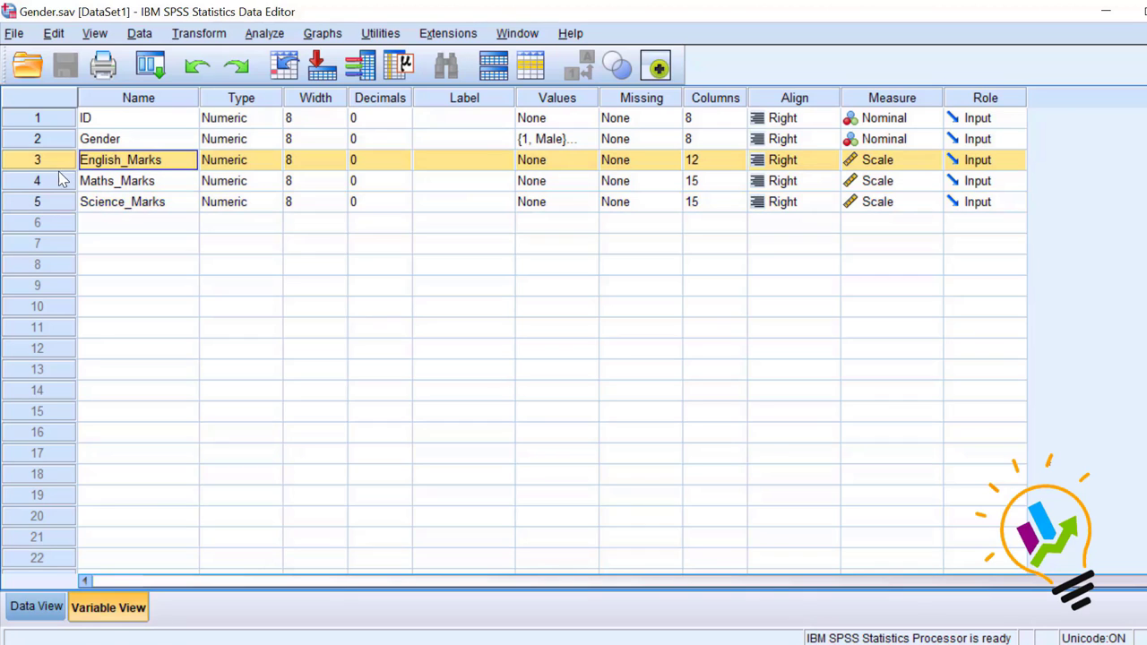
{"action": "left_click", "coordinate": [61, 182]}
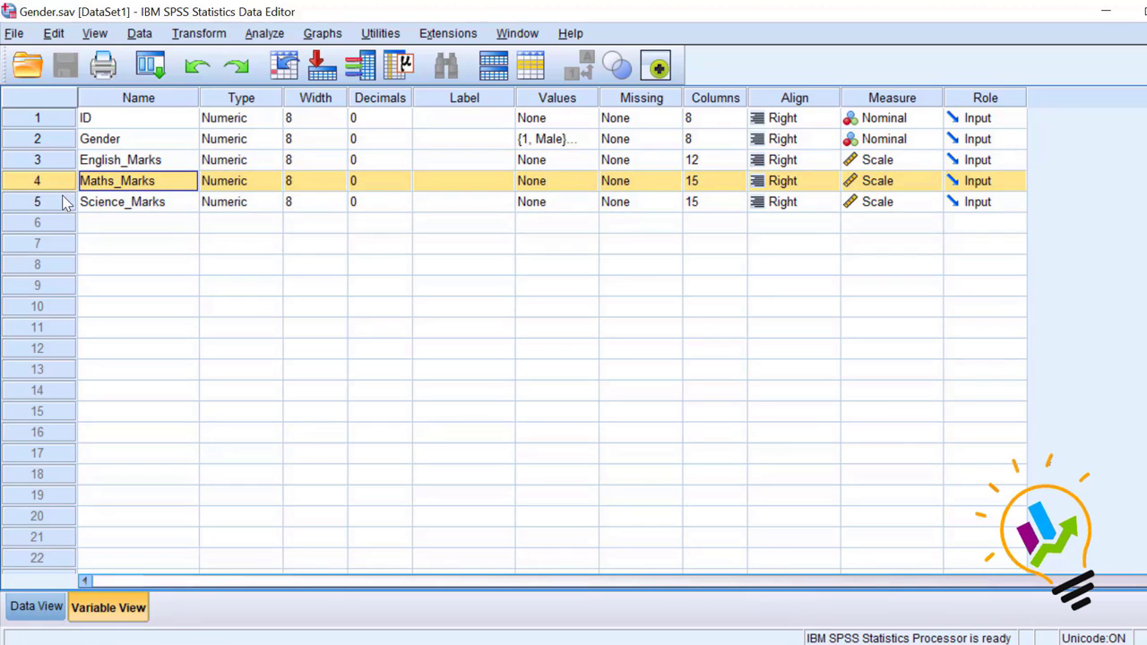
{"action": "left_click", "coordinate": [65, 206]}
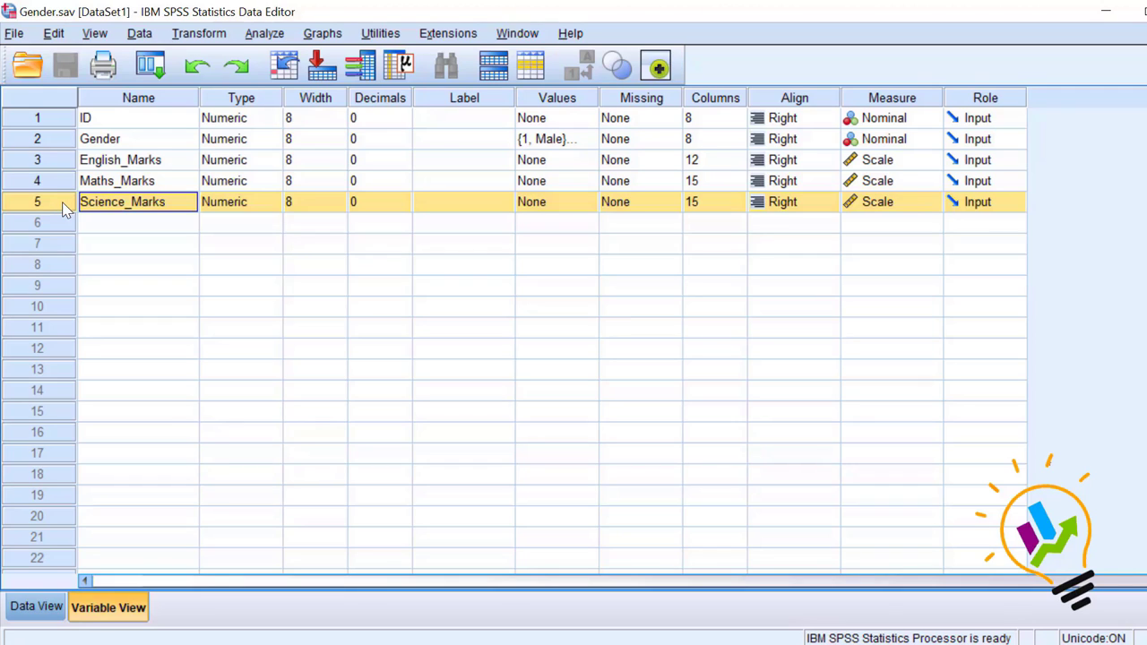
{"action": "left_click", "coordinate": [55, 137]}
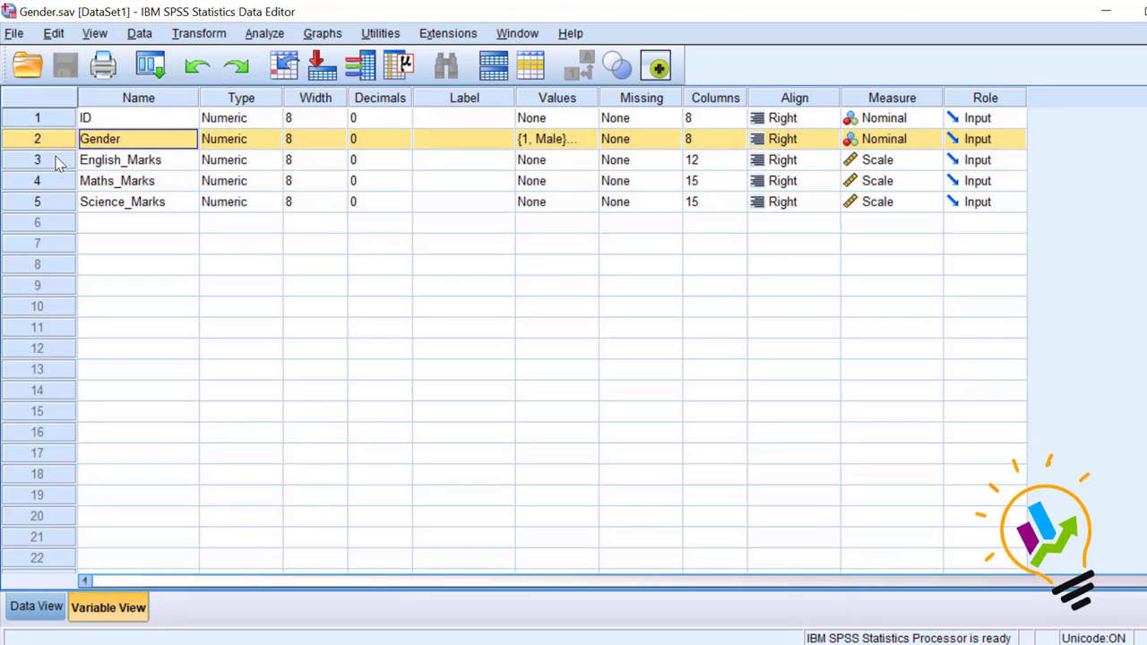
{"action": "left_click", "coordinate": [56, 160]}
{"action": "left_click", "coordinate": [57, 182]}
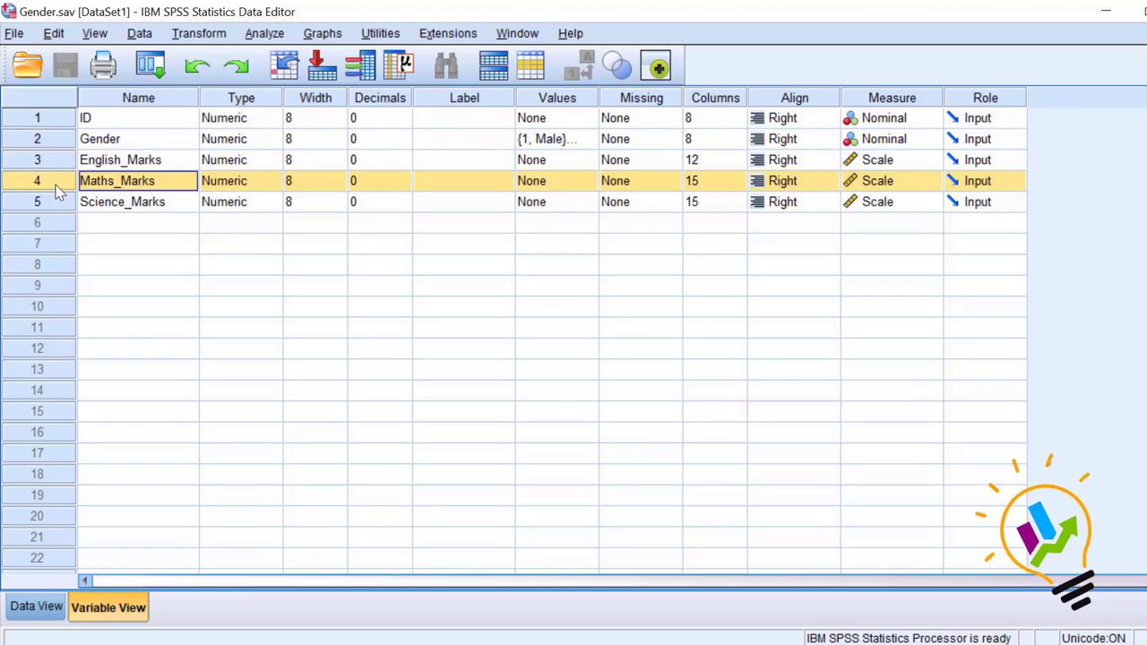
{"action": "left_click", "coordinate": [62, 204]}
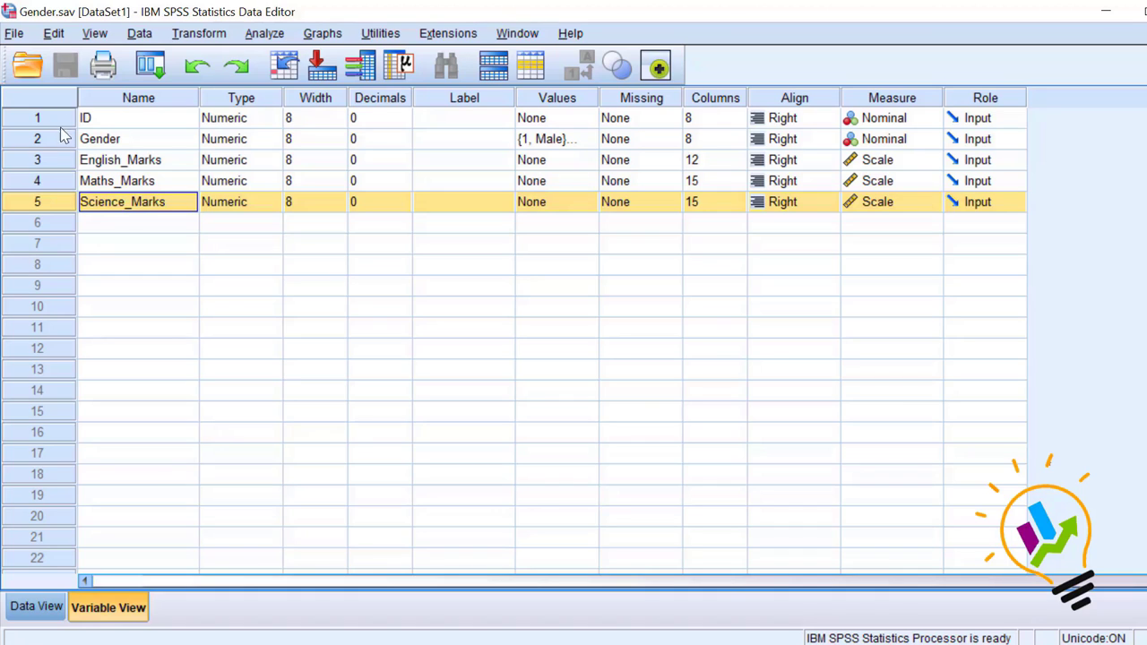
Set up a multivariate general linear model with English_Marks, Maths_Marks and Science_Marks as dependent variables and Gender as fixed factor
{"action": "left_click", "coordinate": [265, 34]}
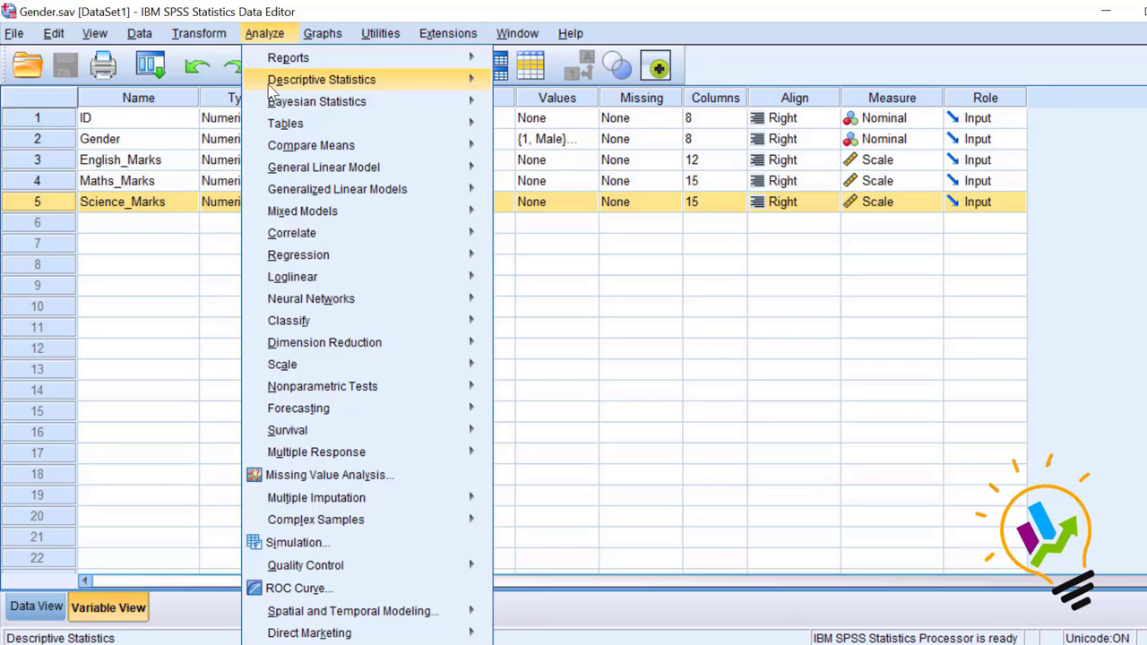
{"action": "mouse_move", "coordinate": [287, 174]}
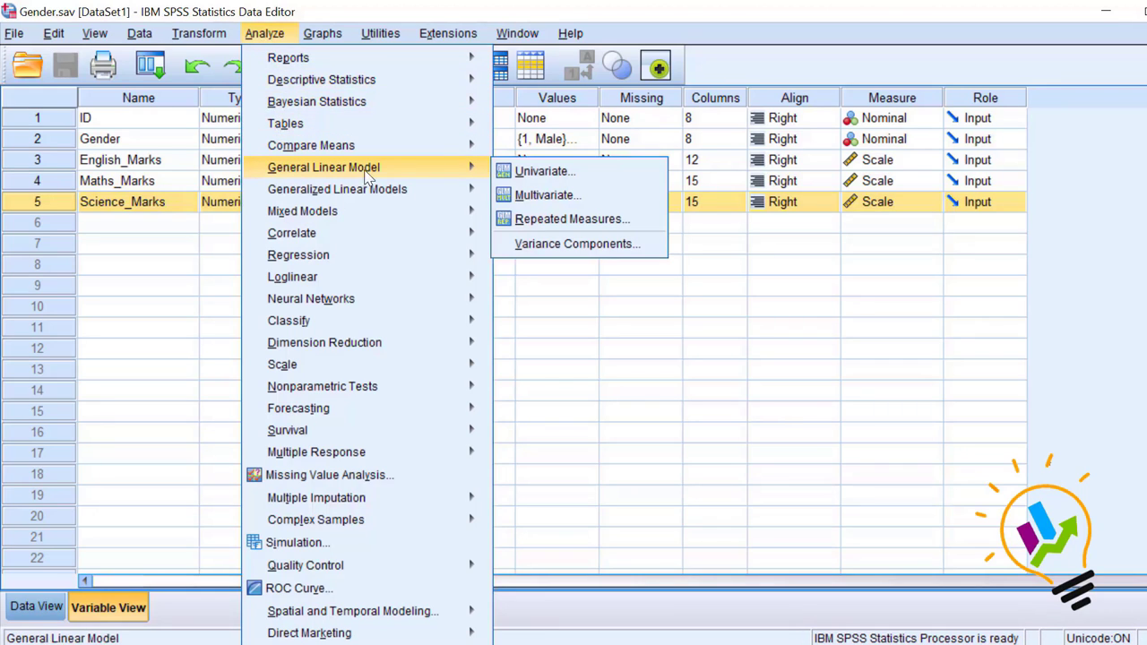
{"action": "left_click", "coordinate": [589, 195]}
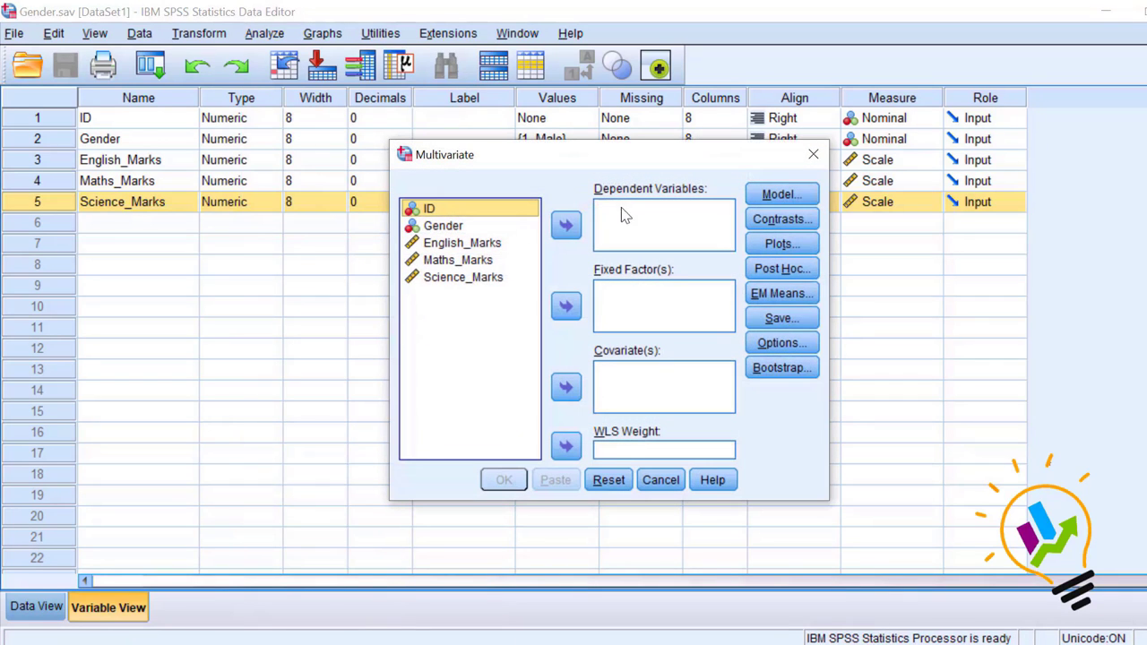
{"action": "left_click", "coordinate": [486, 245]}
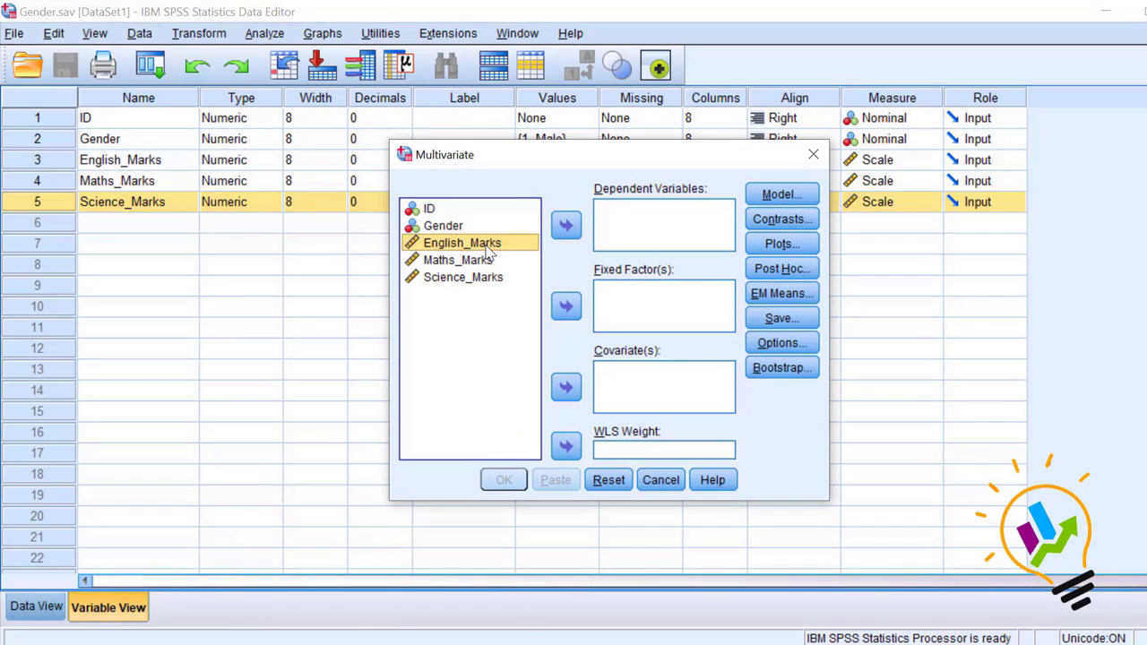
{"action": "key", "text": "shift+Down"}
{"action": "key", "text": "shift+Down"}
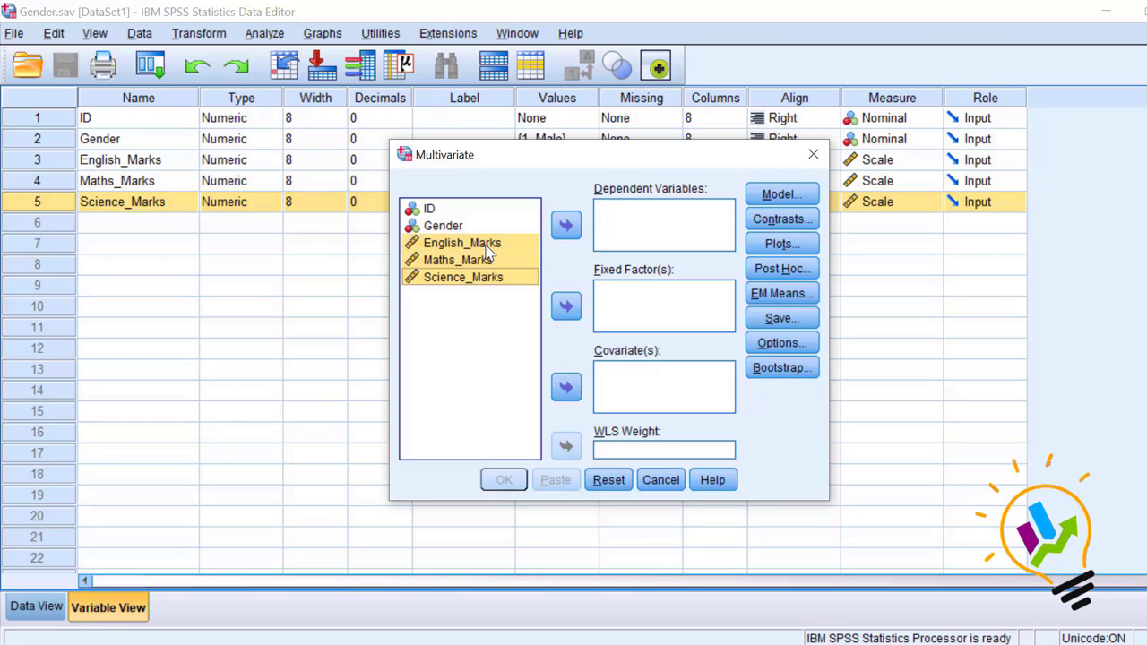
{"action": "left_click", "coordinate": [566, 227]}
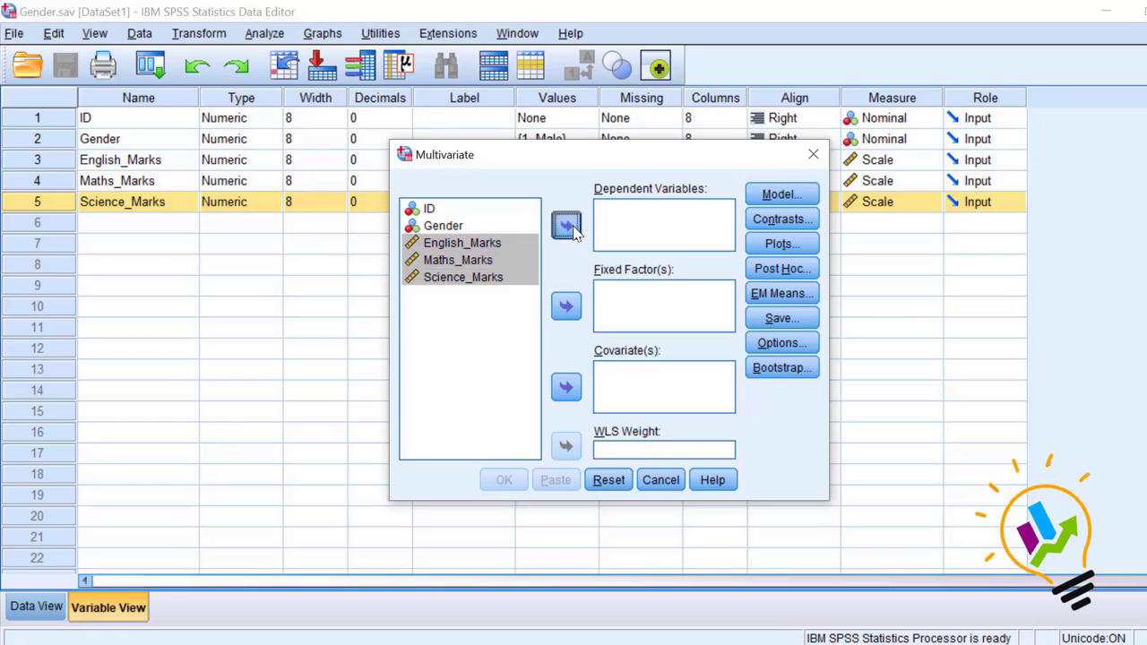
{"action": "left_click", "coordinate": [448, 228]}
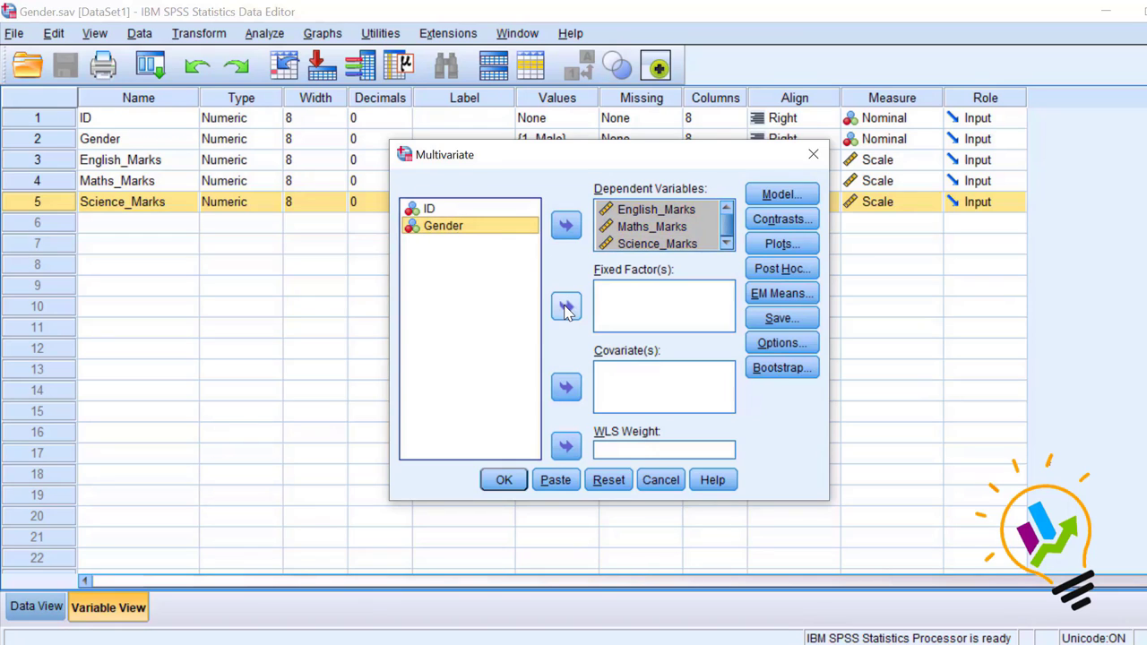
{"action": "left_click", "coordinate": [567, 308]}
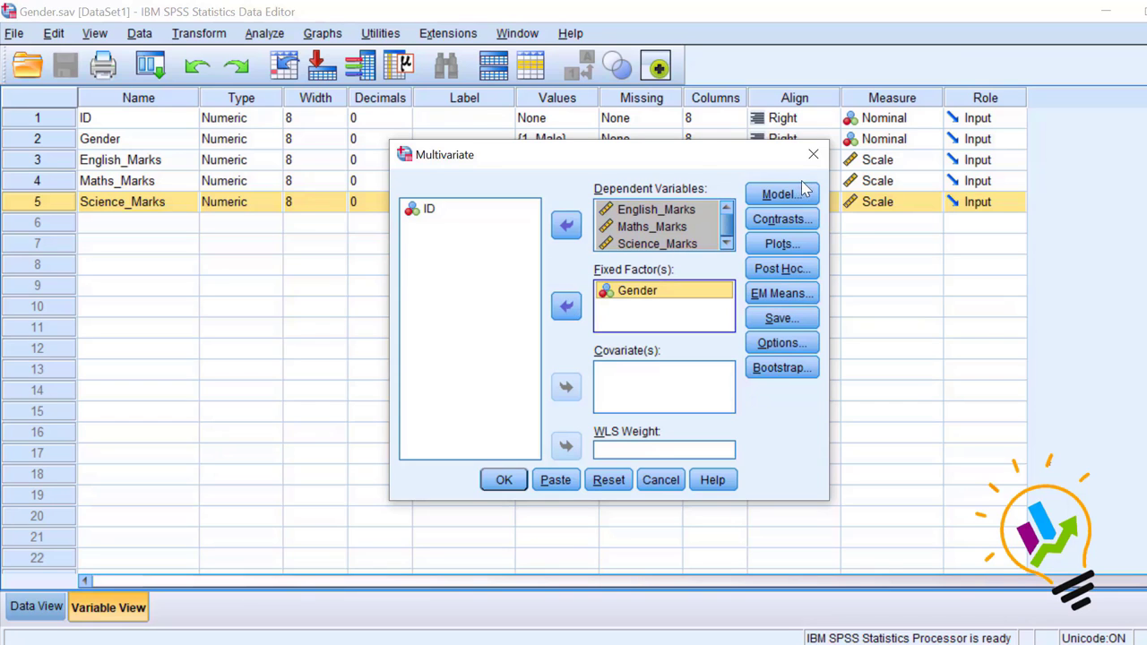
Include descriptive statistics, estimates of effect size and homogeneity tests in the multivariate analysis output
{"action": "left_click", "coordinate": [800, 345]}
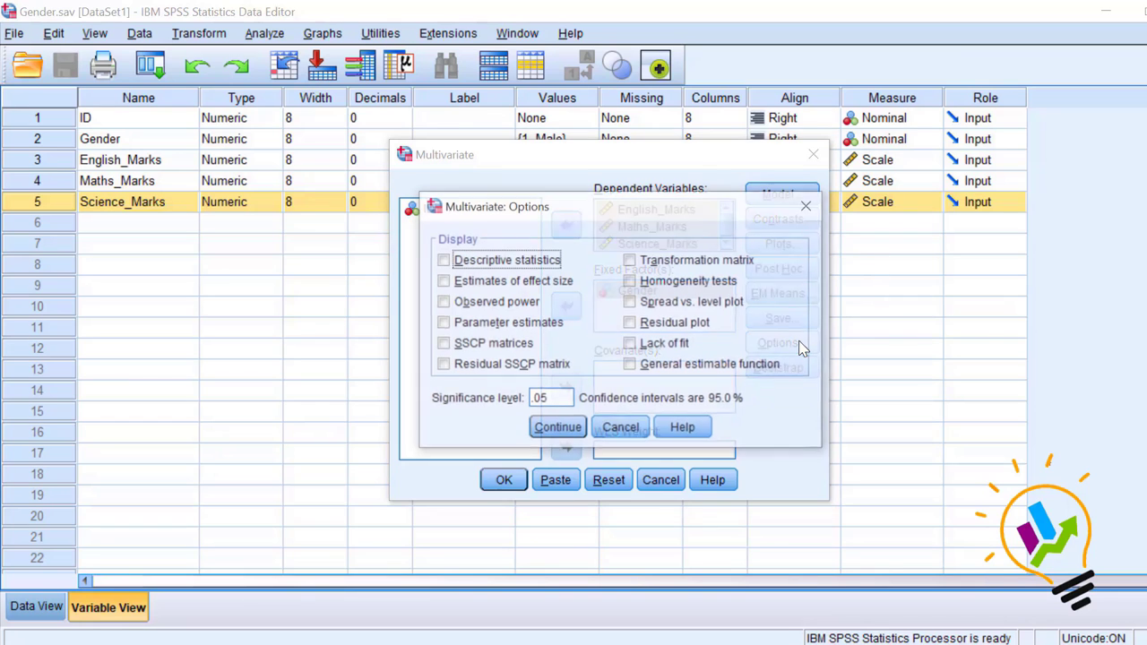
{"action": "left_click", "coordinate": [517, 266]}
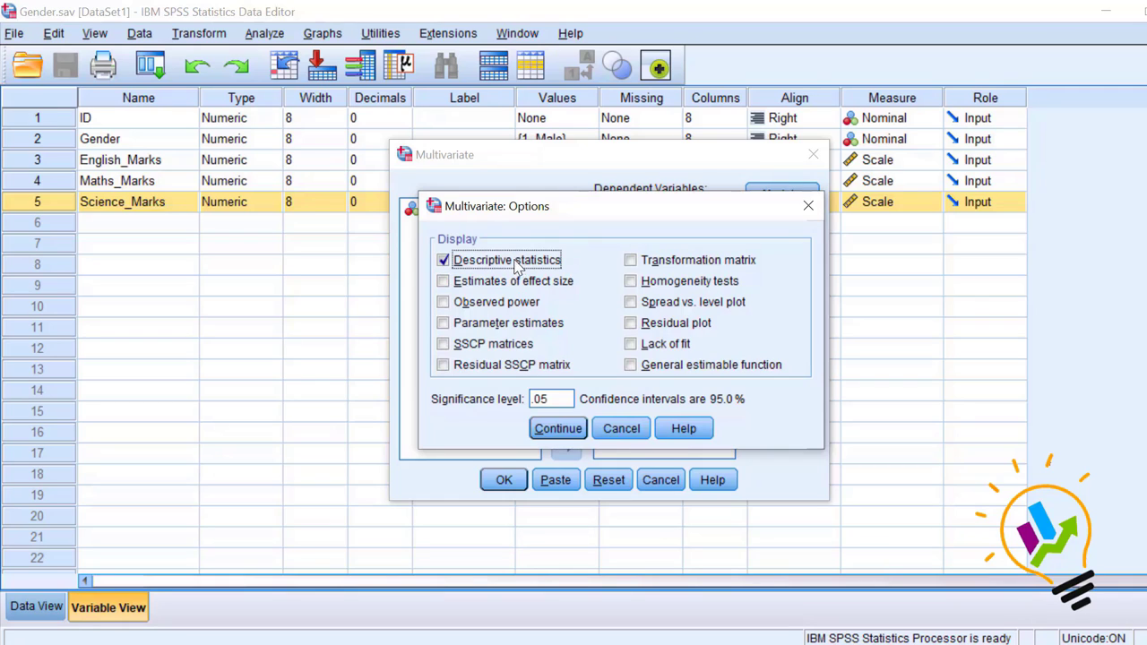
{"action": "left_click", "coordinate": [484, 284]}
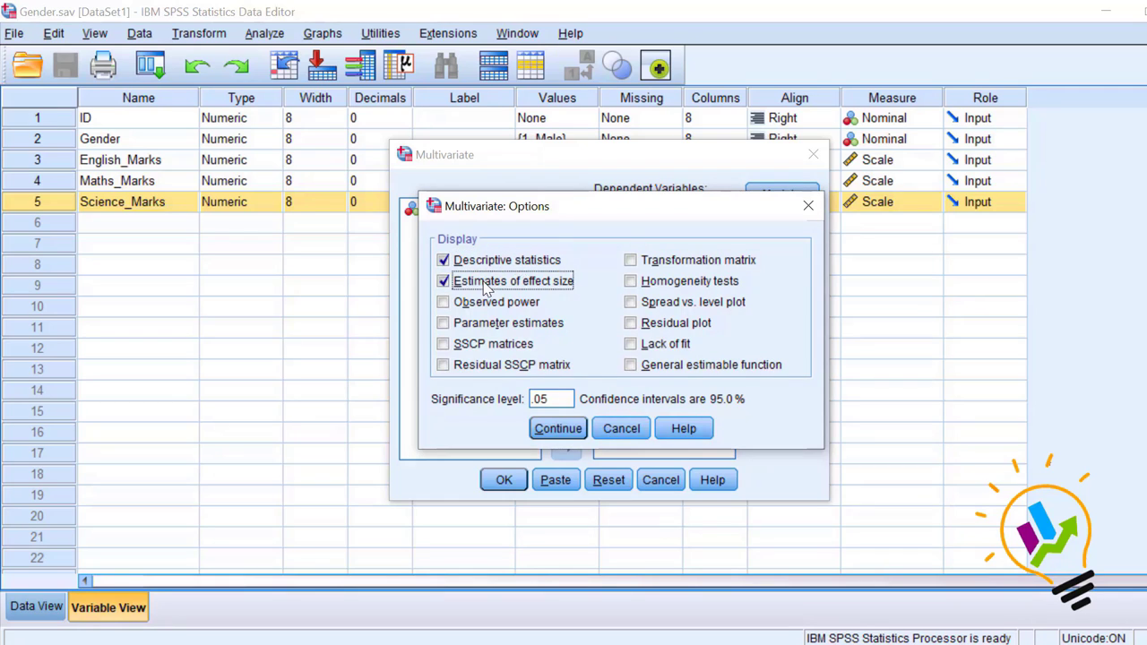
{"action": "left_click", "coordinate": [659, 288]}
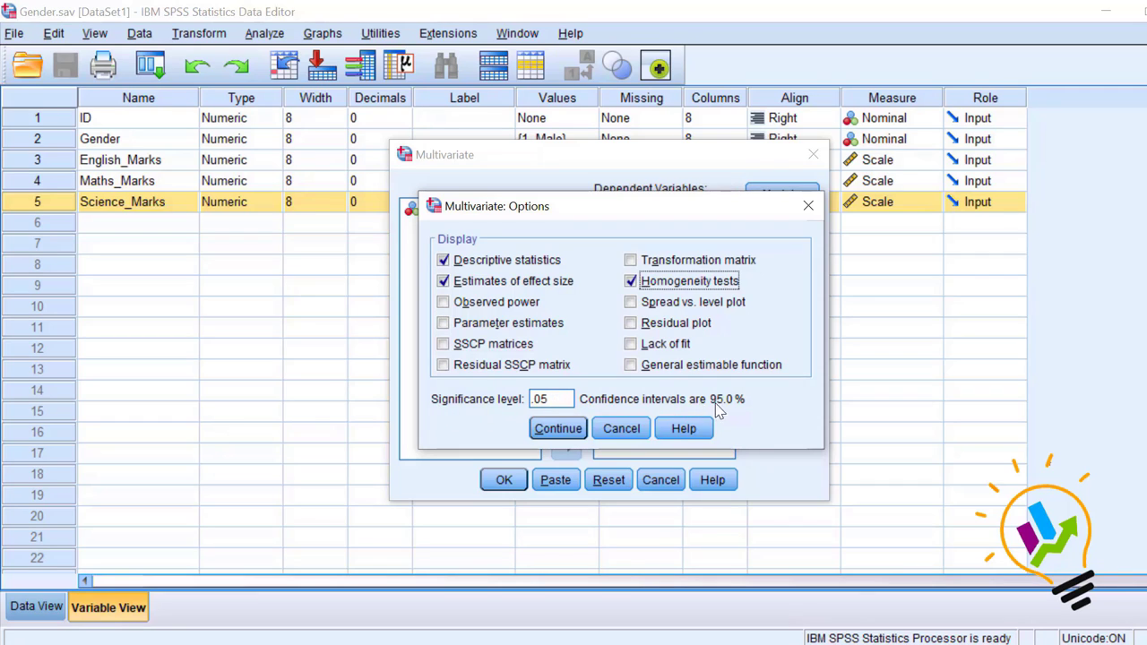
{"action": "left_click", "coordinate": [563, 428]}
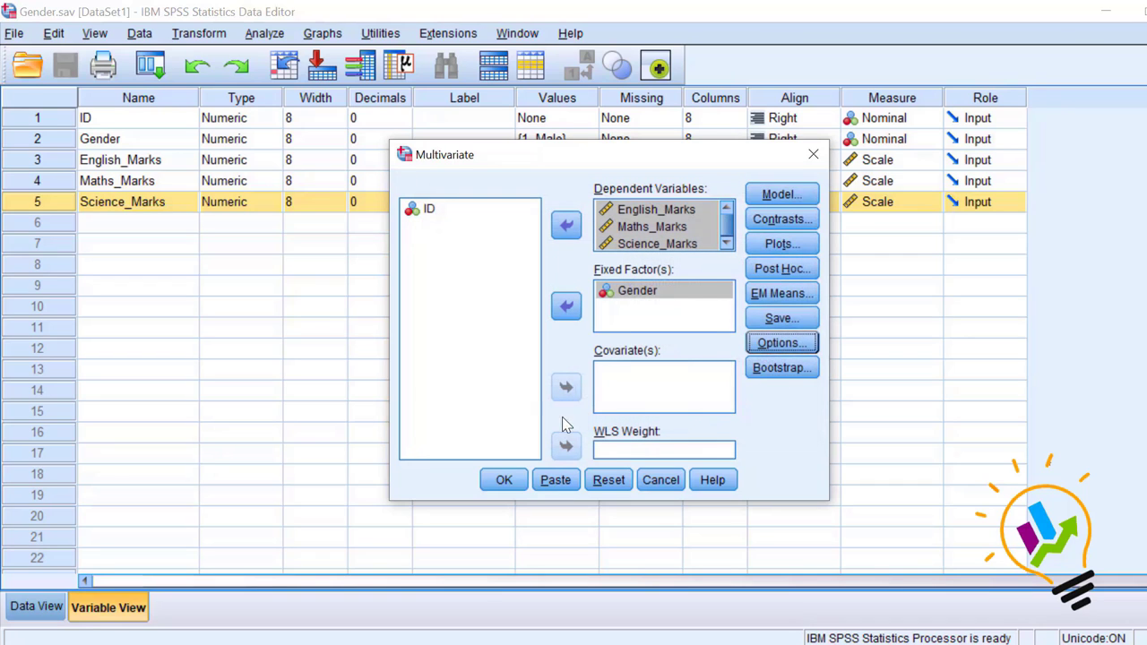
Request estimated marginal means for Gender in the multivariate analysis
{"action": "left_click", "coordinate": [783, 295]}
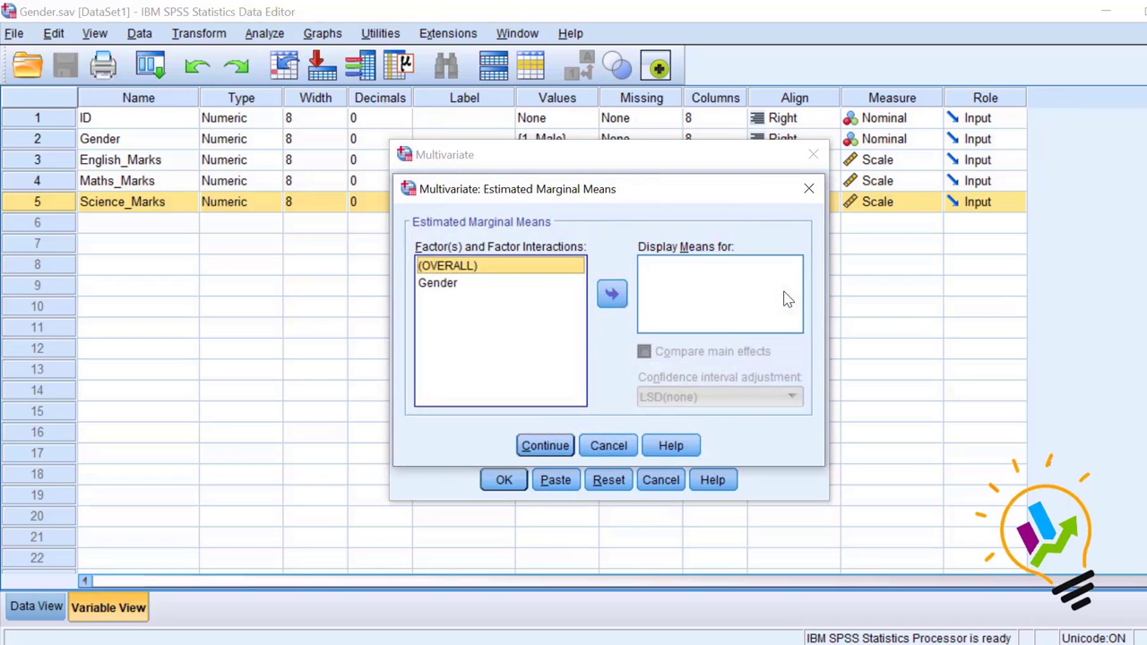
{"action": "left_click", "coordinate": [448, 283]}
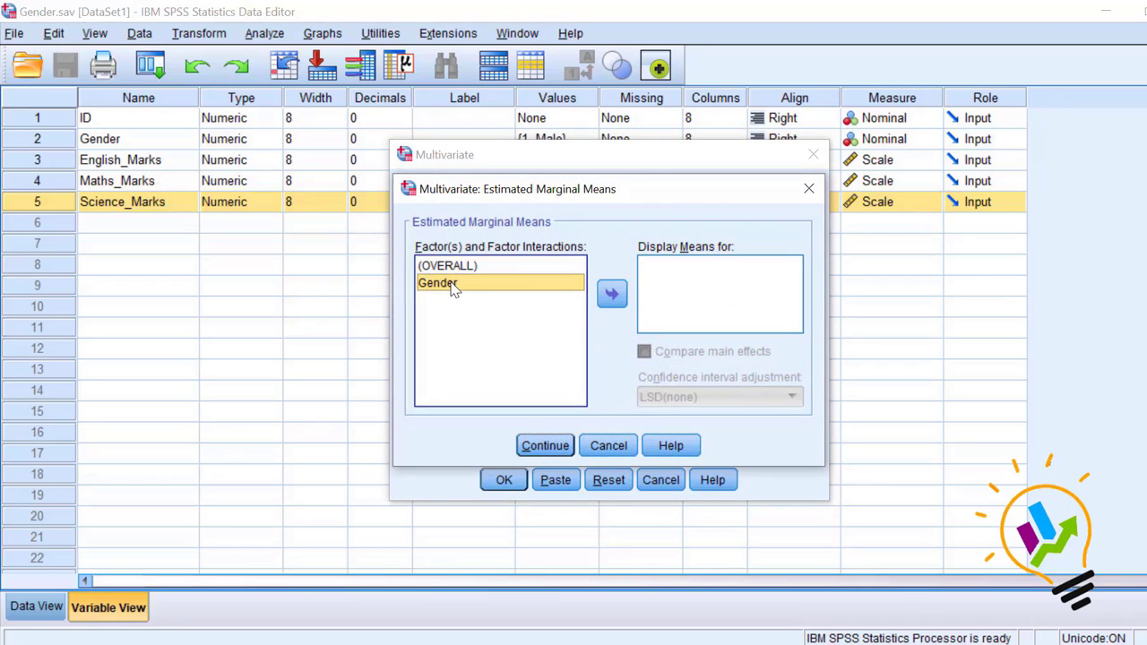
{"action": "left_click", "coordinate": [615, 296]}
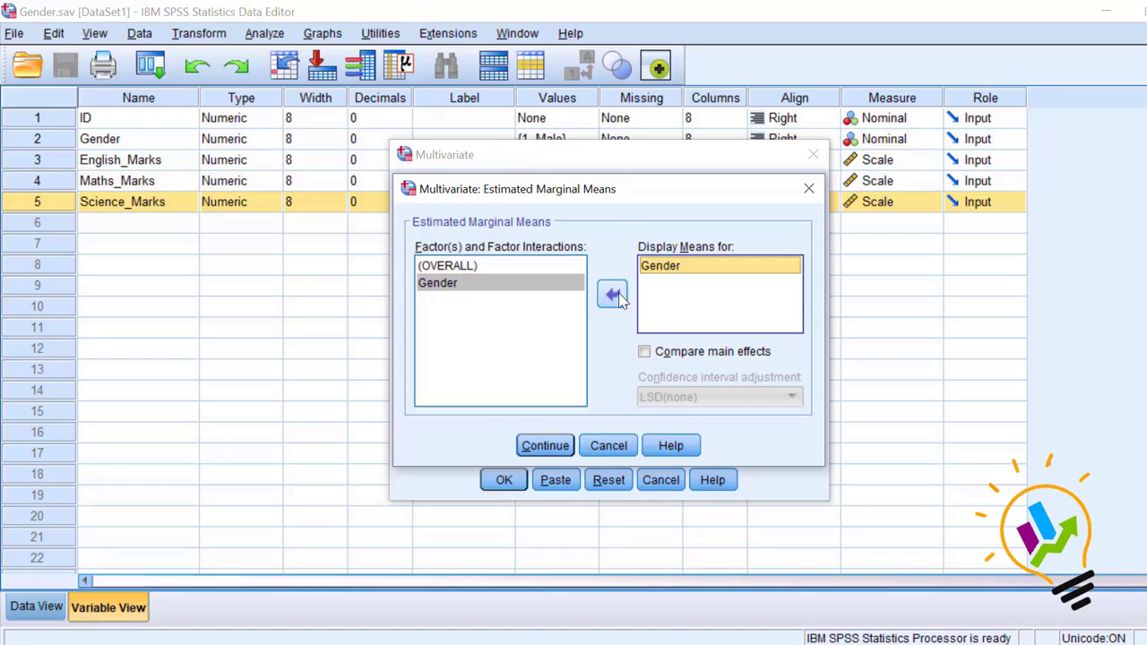
{"action": "left_click", "coordinate": [545, 446]}
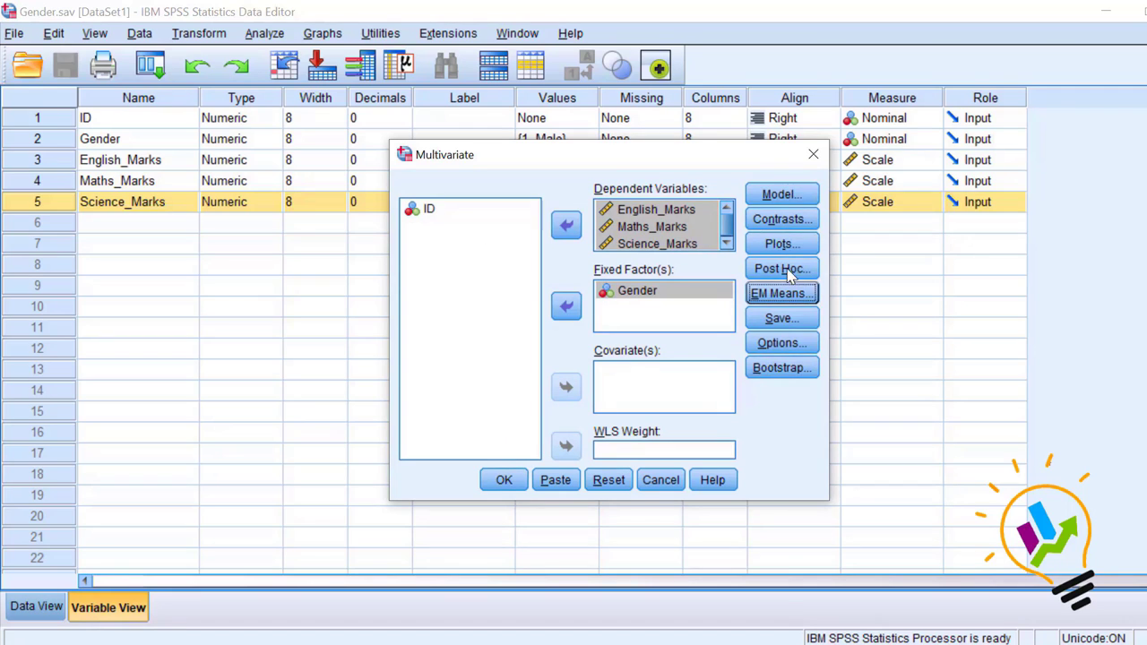
Recheck the display options and estimated marginal means settings, and run the multivariate analysis
{"action": "left_click", "coordinate": [781, 341]}
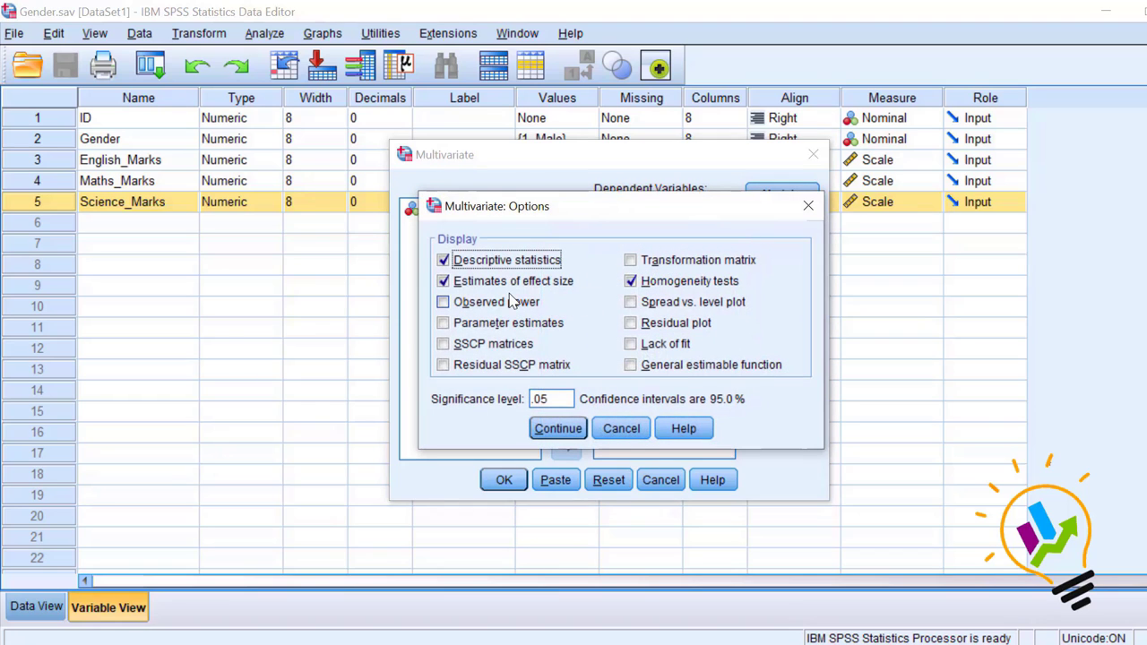
{"action": "left_click", "coordinate": [557, 429]}
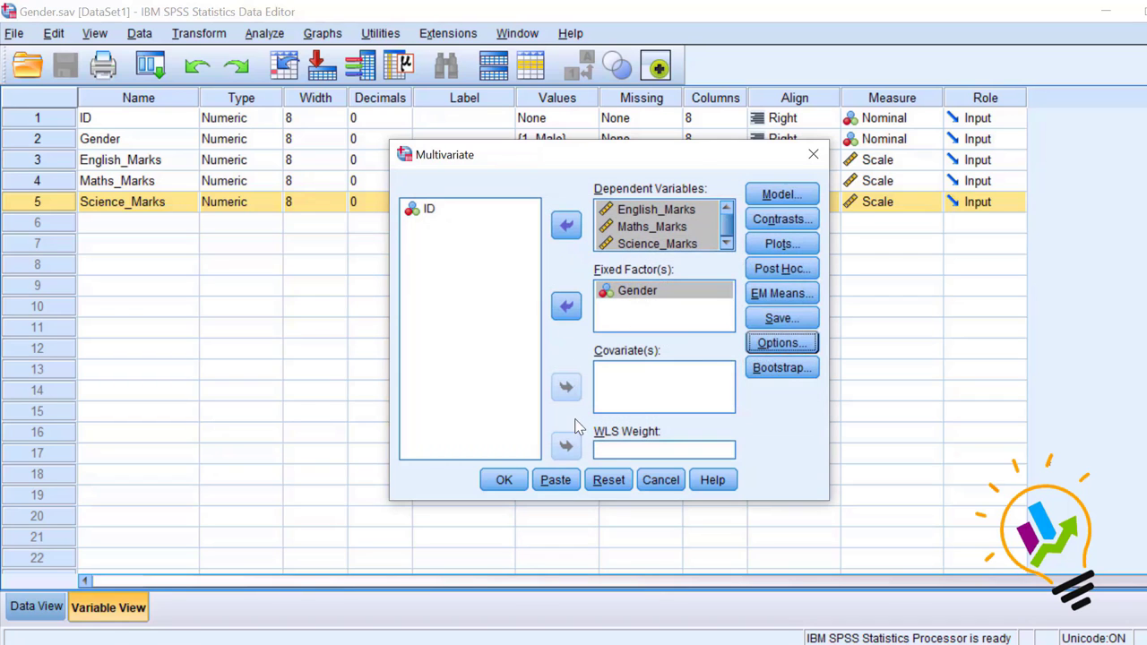
{"action": "left_click", "coordinate": [785, 297]}
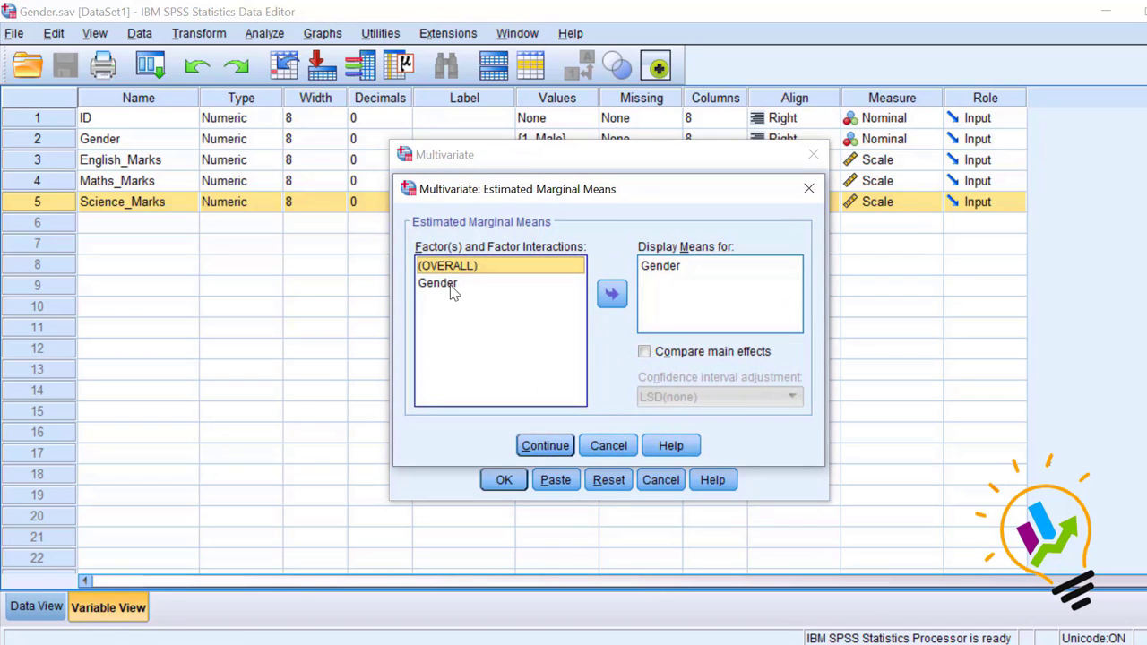
{"action": "left_click", "coordinate": [557, 447]}
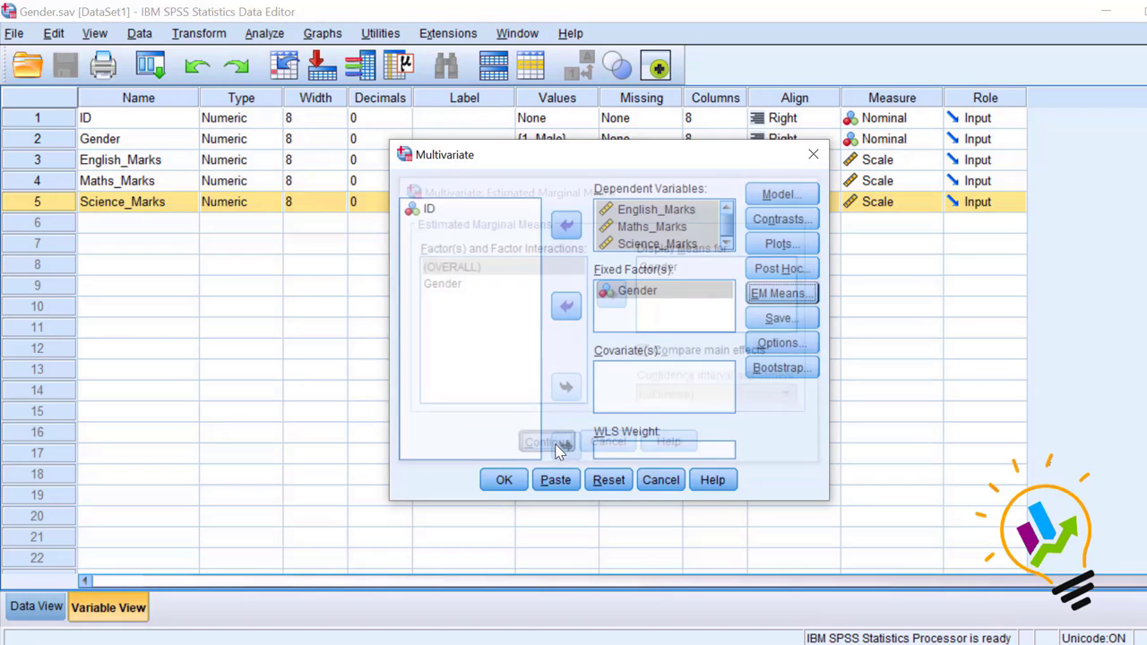
{"action": "left_click", "coordinate": [498, 480]}
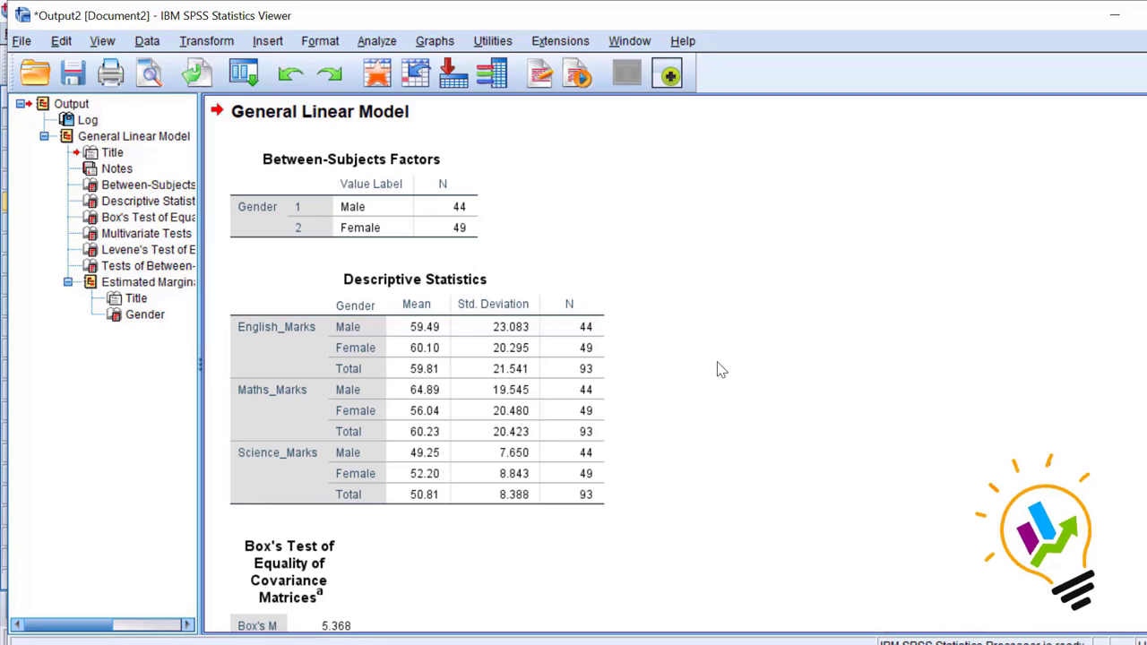
Examine the group sizes in the Between-Subjects Factors table and the marks by gender in the Descriptive Statistics table
{"action": "left_click", "coordinate": [309, 222]}
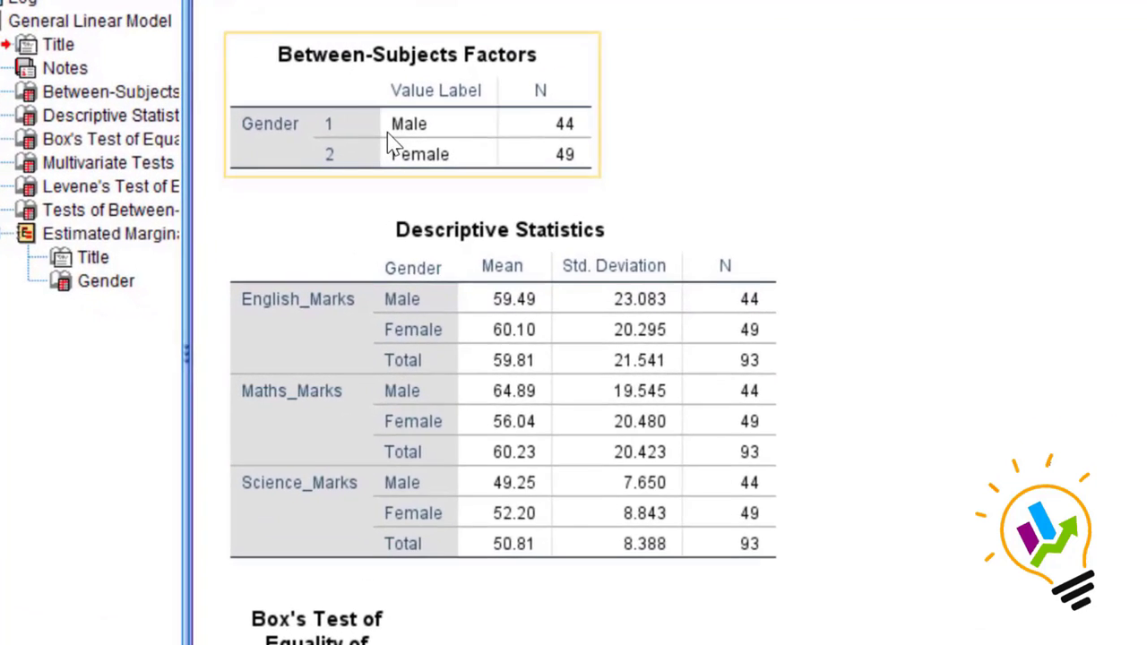
{"action": "left_click", "coordinate": [506, 249]}
{"action": "left_click", "coordinate": [553, 166]}
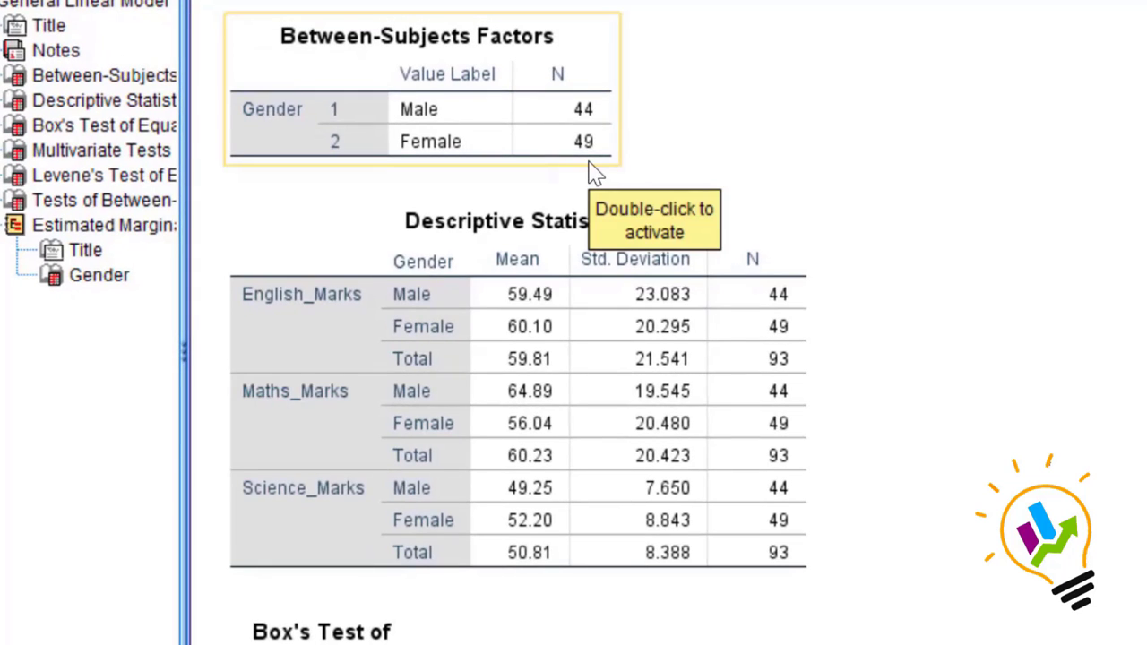
{"action": "left_click", "coordinate": [901, 128]}
{"action": "left_click", "coordinate": [414, 125]}
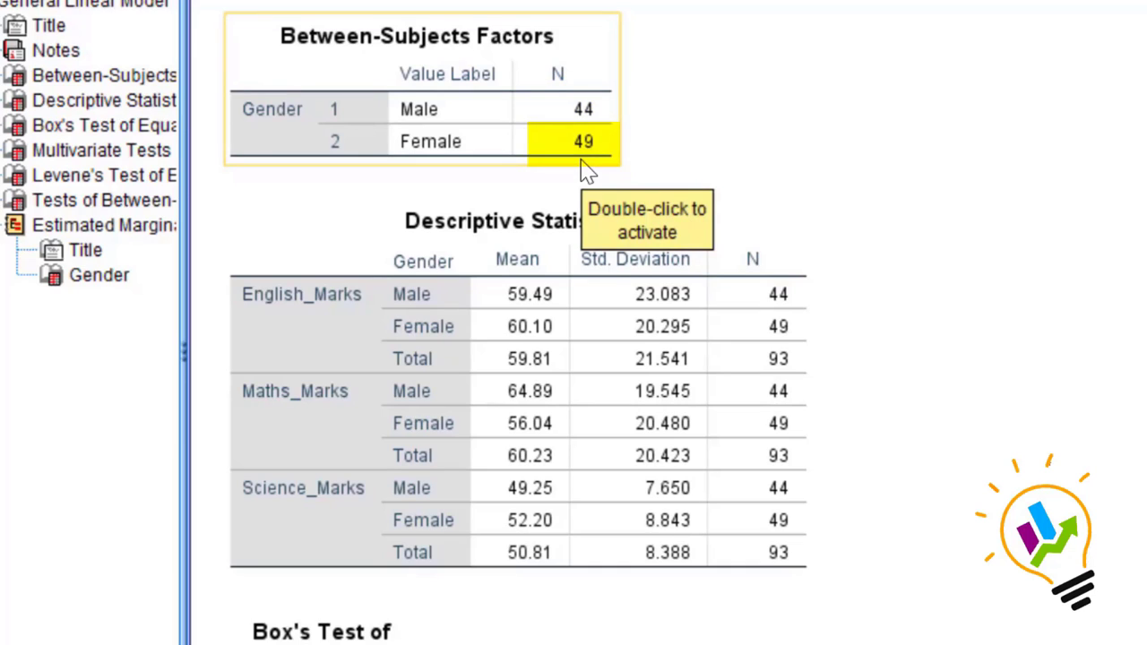
{"action": "left_click", "coordinate": [519, 265]}
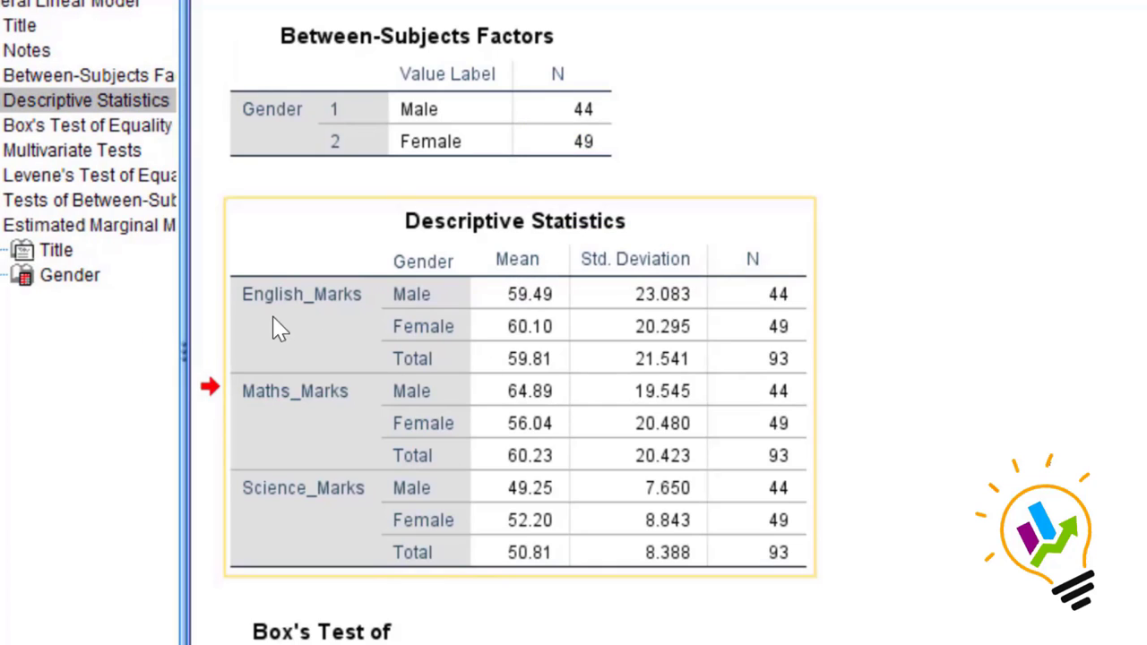
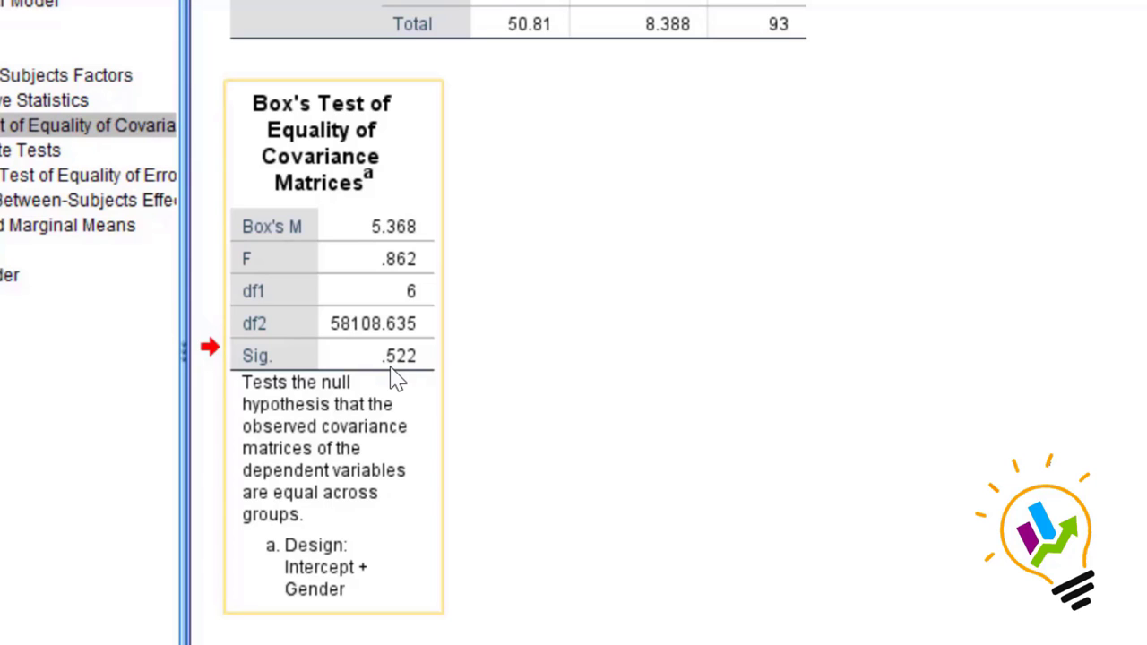
Examine the Wilks' Lambda row for the Gender effect in the Multivariate Tests table
{"action": "scroll", "coordinate": [560, 363], "scroll_direction": "down", "scroll_amount": 5}
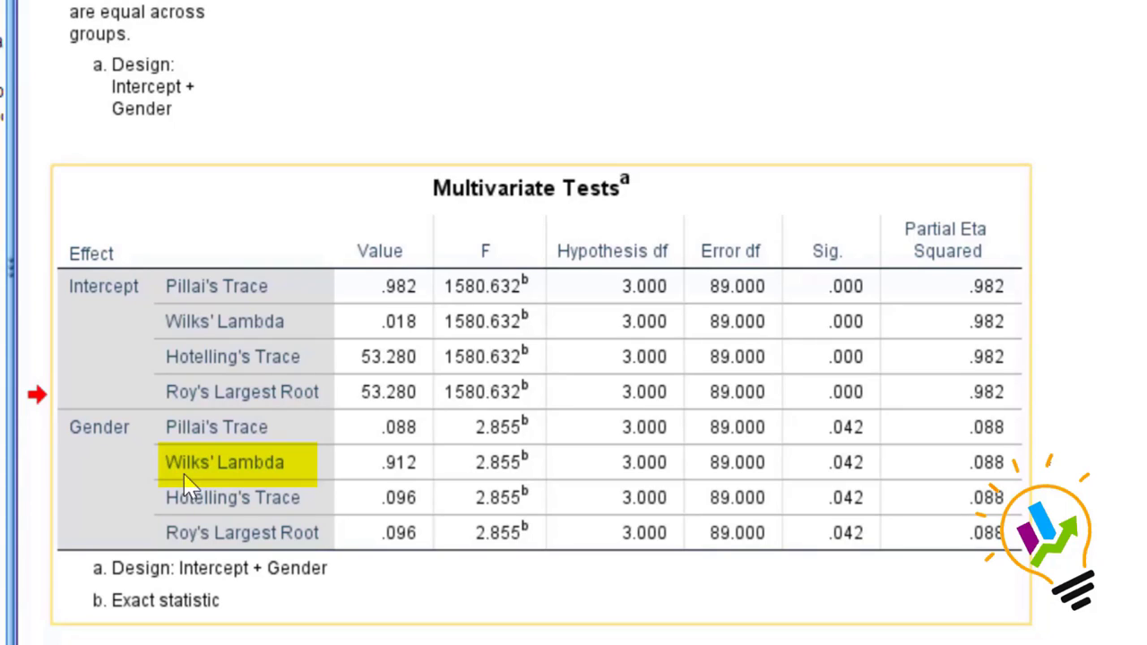
{"action": "left_click", "coordinate": [281, 479]}
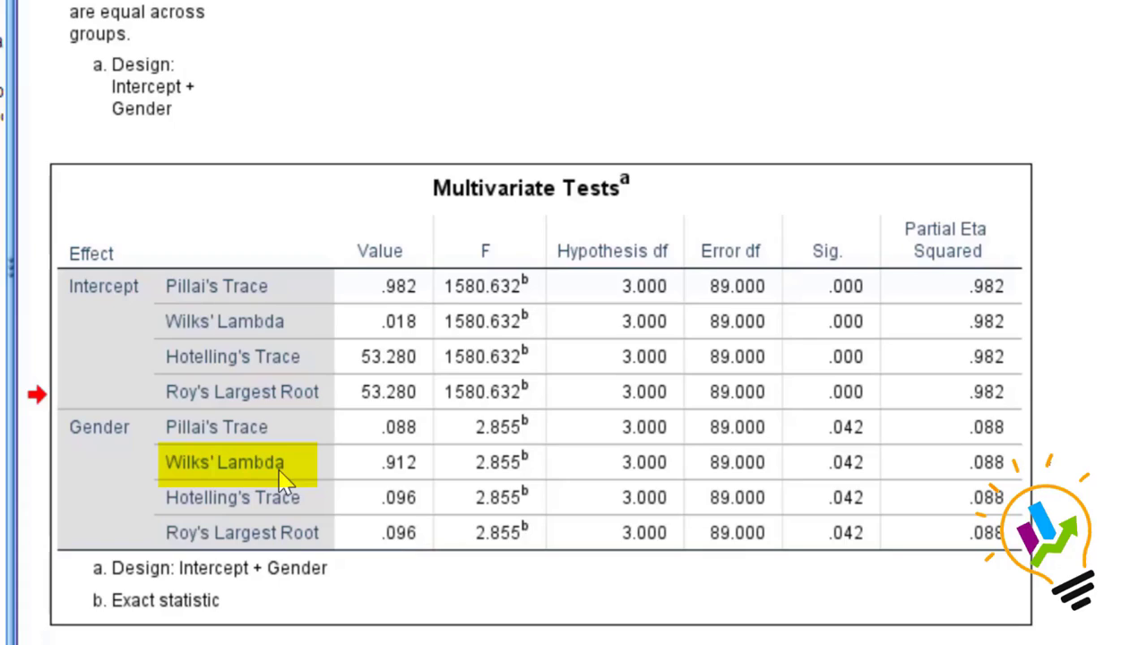